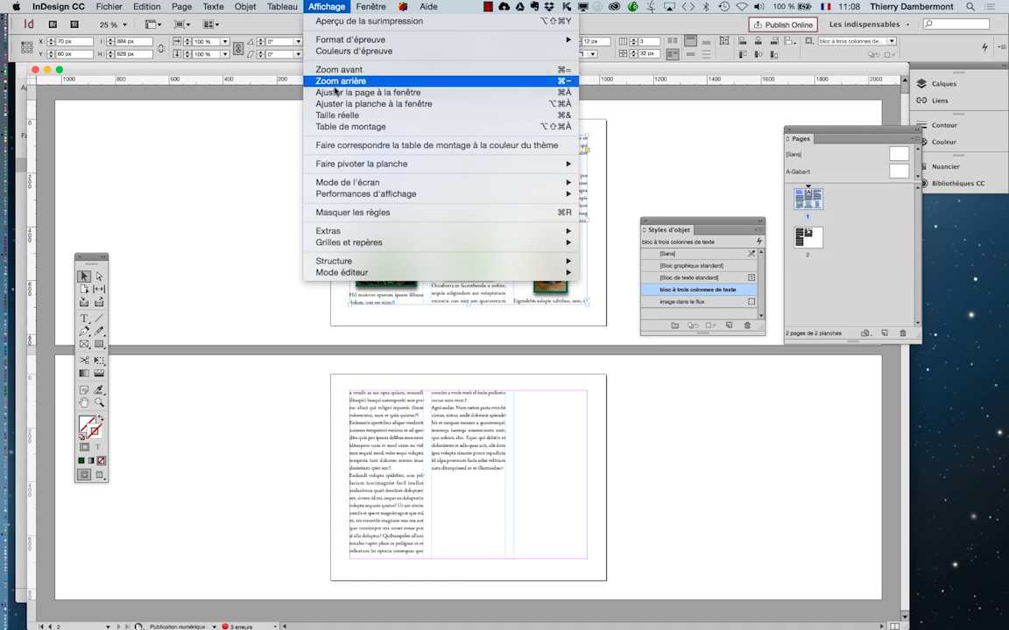
Step: Show the text threading between frames, and check the layout in Preview mode before returning to Normal mode
mouse_move(367, 231)
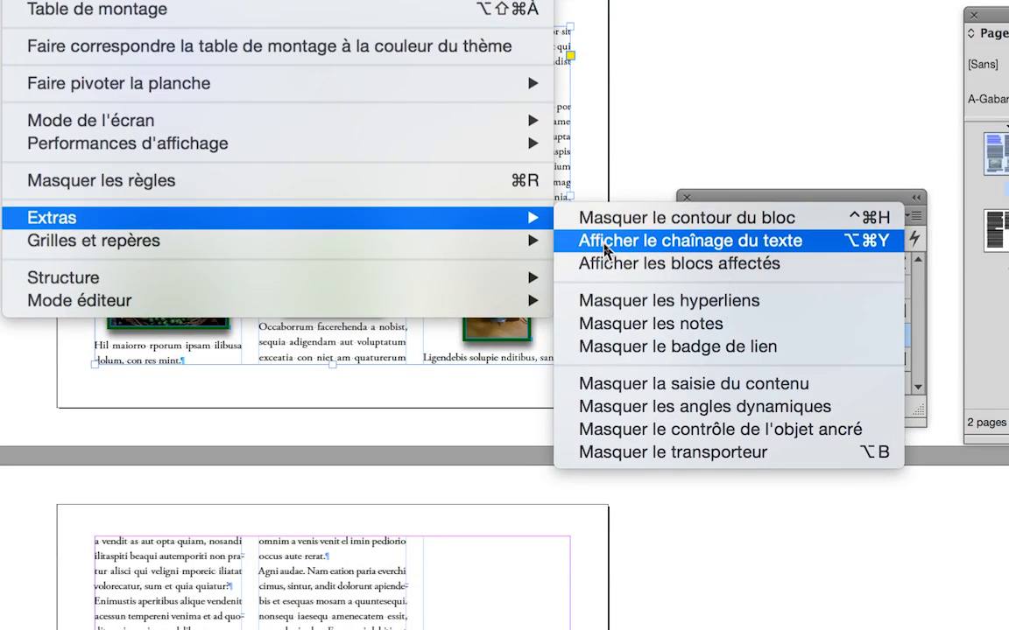
left_click(604, 249)
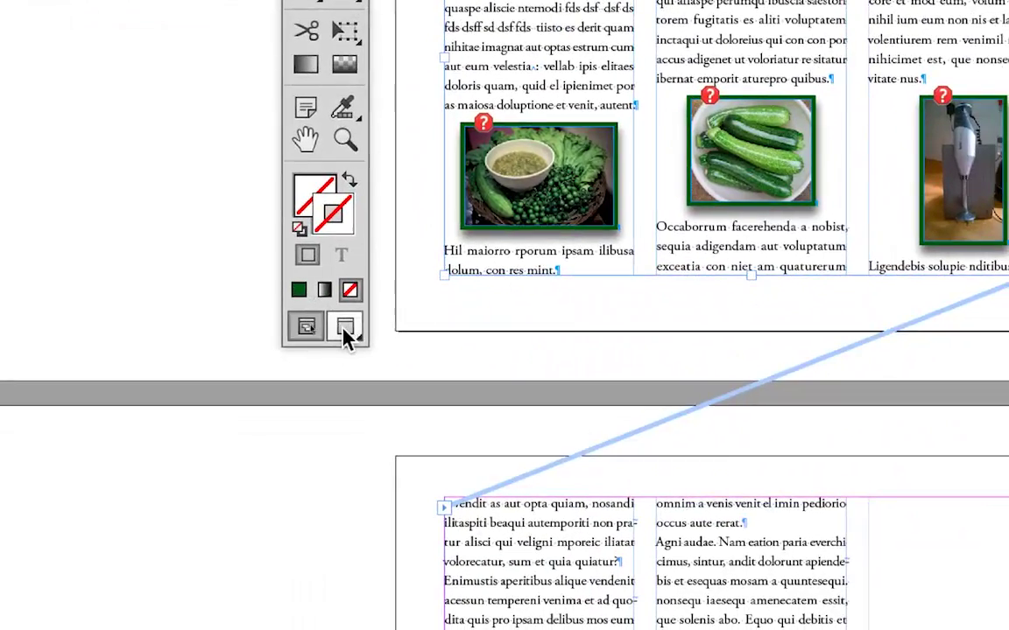
left_click(367, 369)
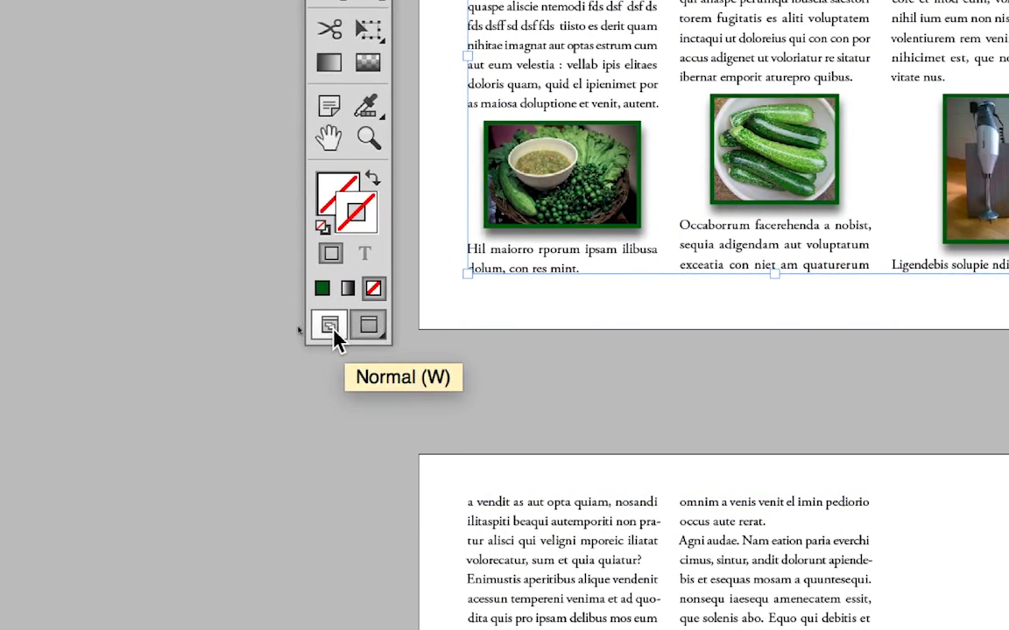
left_click(304, 325)
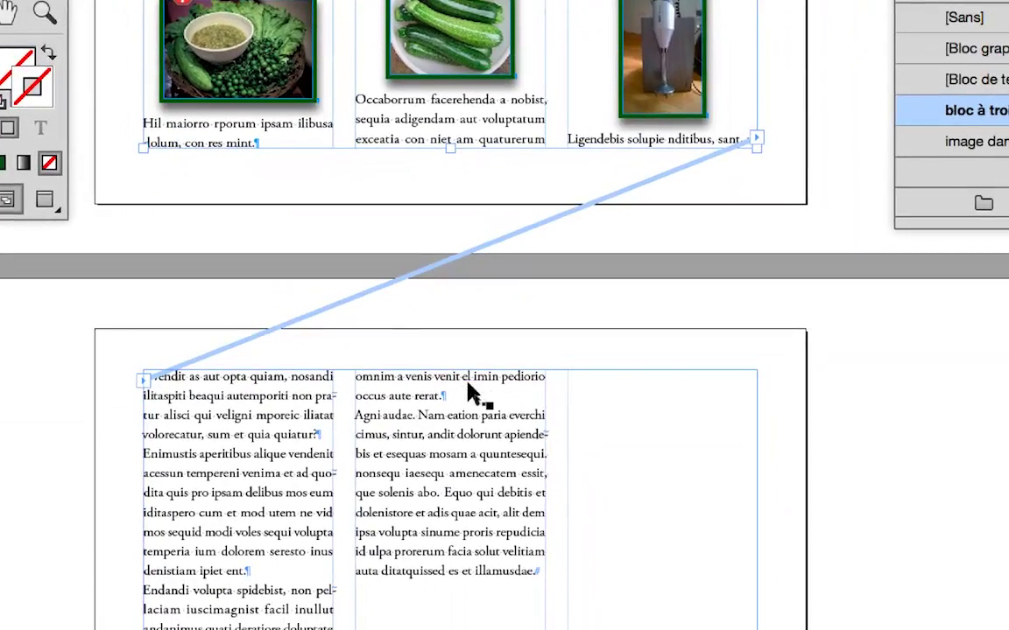
Step: Select the text frames on pages 2 and 1 in turn to inspect the thread linking them
left_click(796, 520)
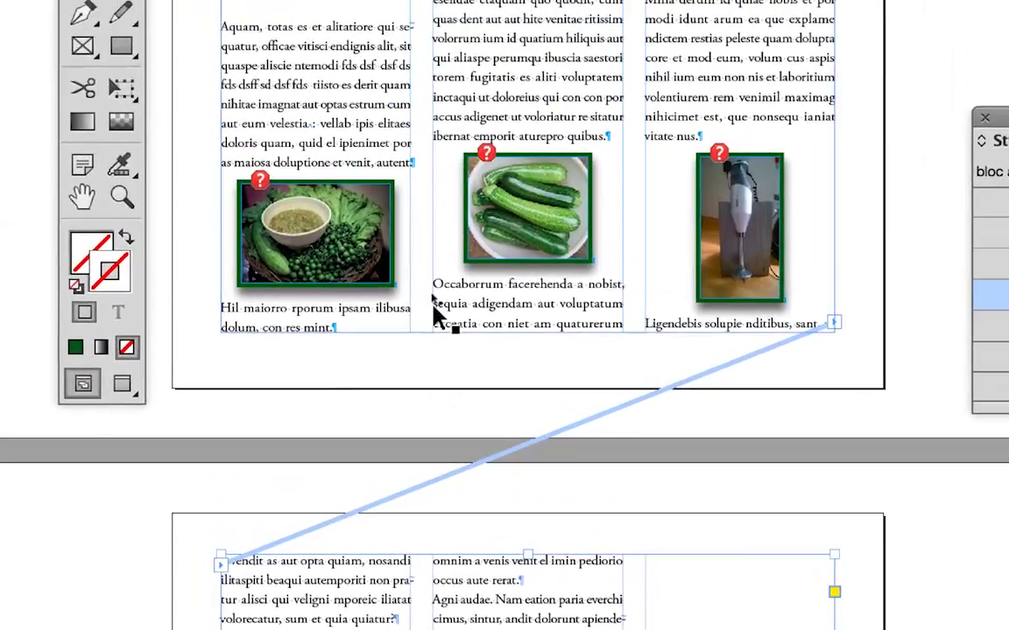
left_click(304, 138)
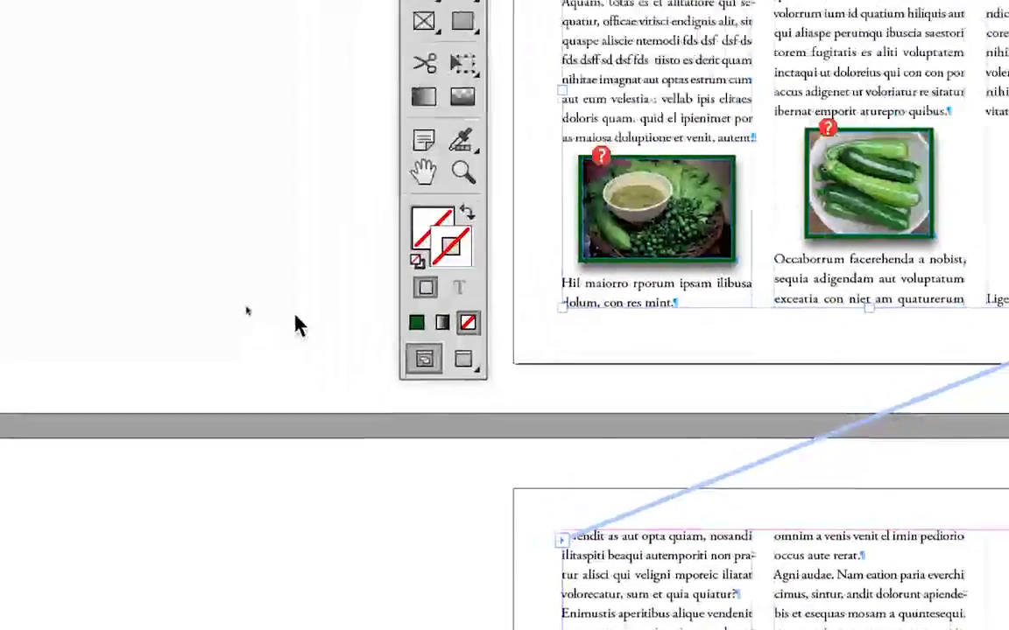
left_click(295, 322)
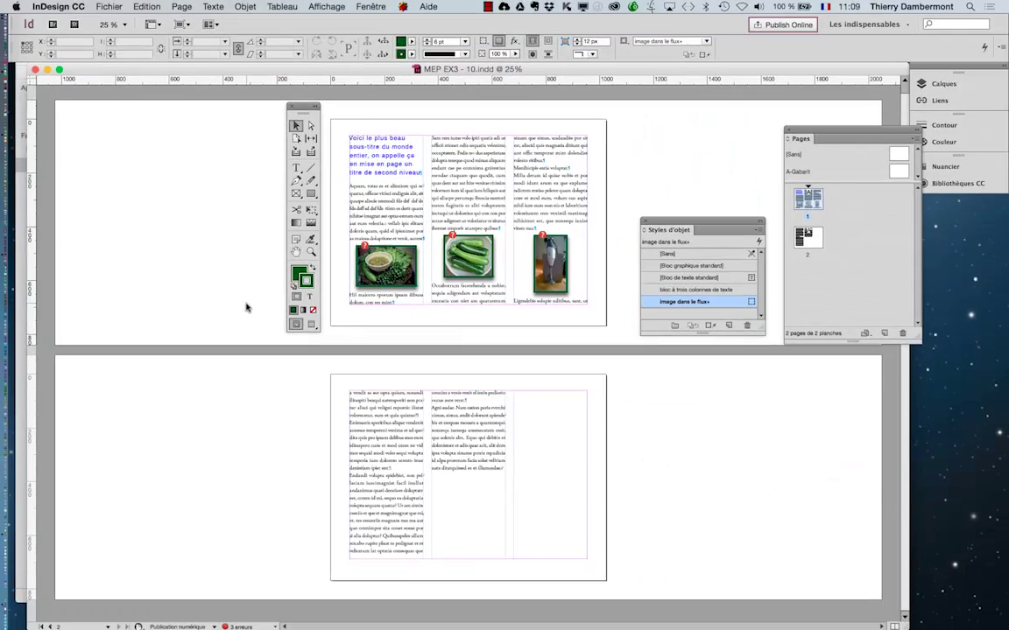
Step: Switch to the TextEdit instructions and highlight the Exercice 5 item about dividing the page 1 block into two columns with a side image
key("super+Tab")
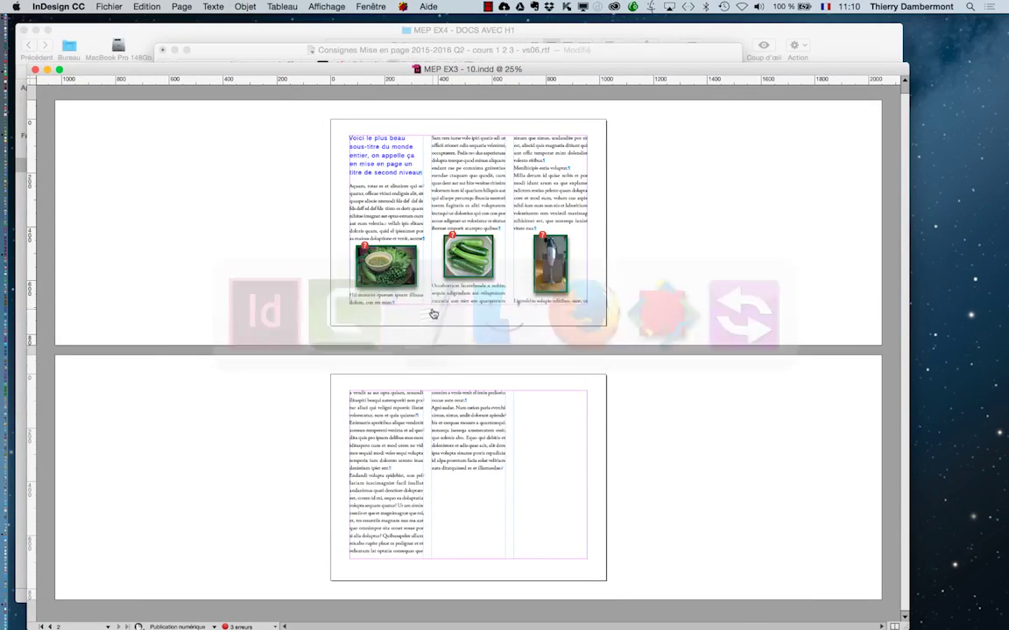
scroll(434, 305, "down", 1)
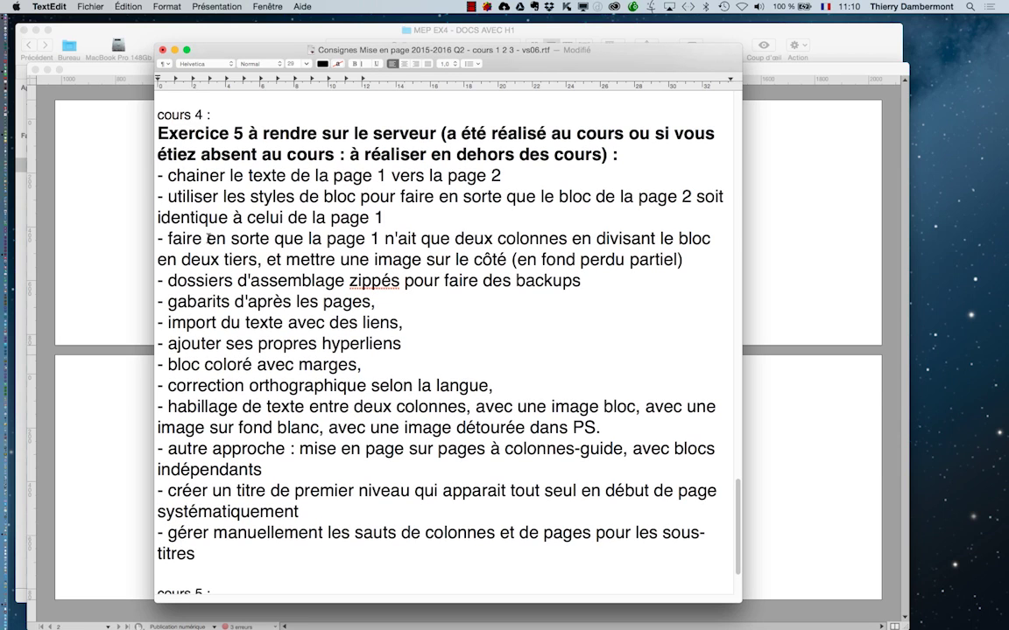
left_click_drag(208, 237, 674, 259)
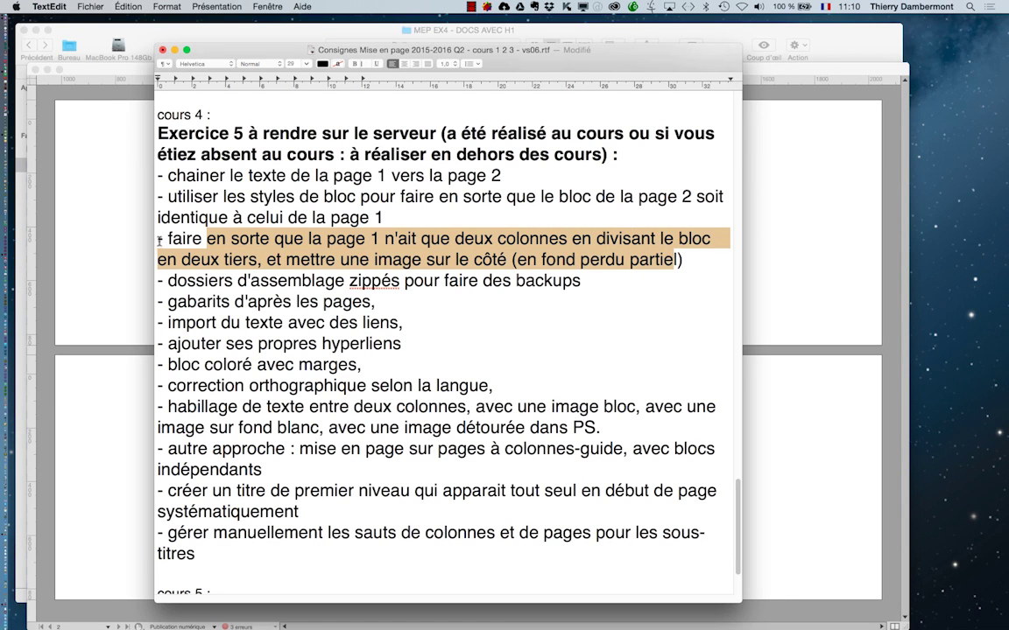
left_click_drag(164, 239, 691, 260)
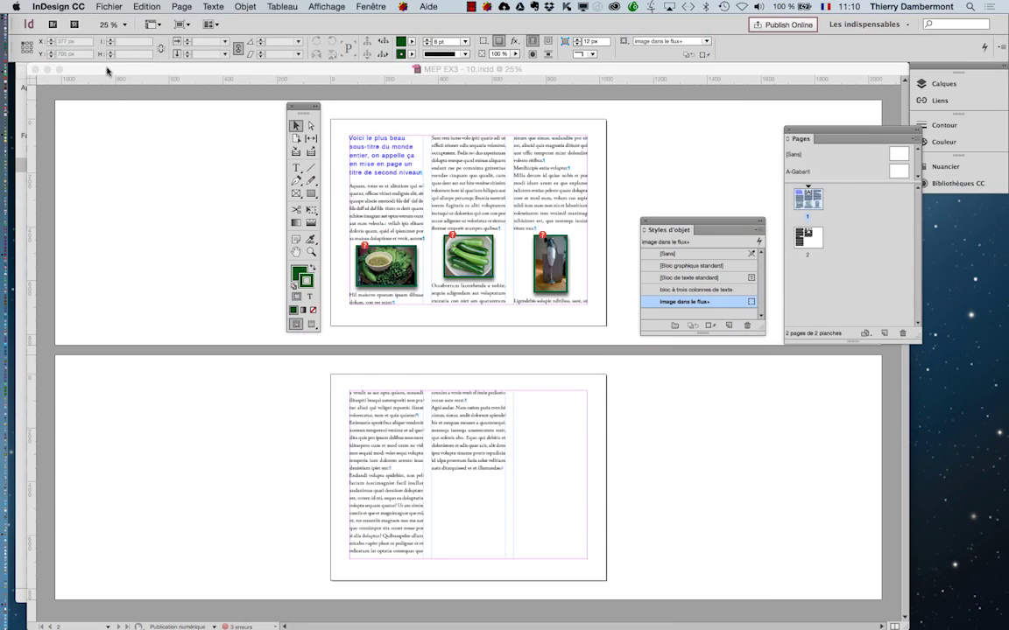
Step: Switch back to InDesign and divide the width of the page 1 text frame by 3
left_click(98, 66)
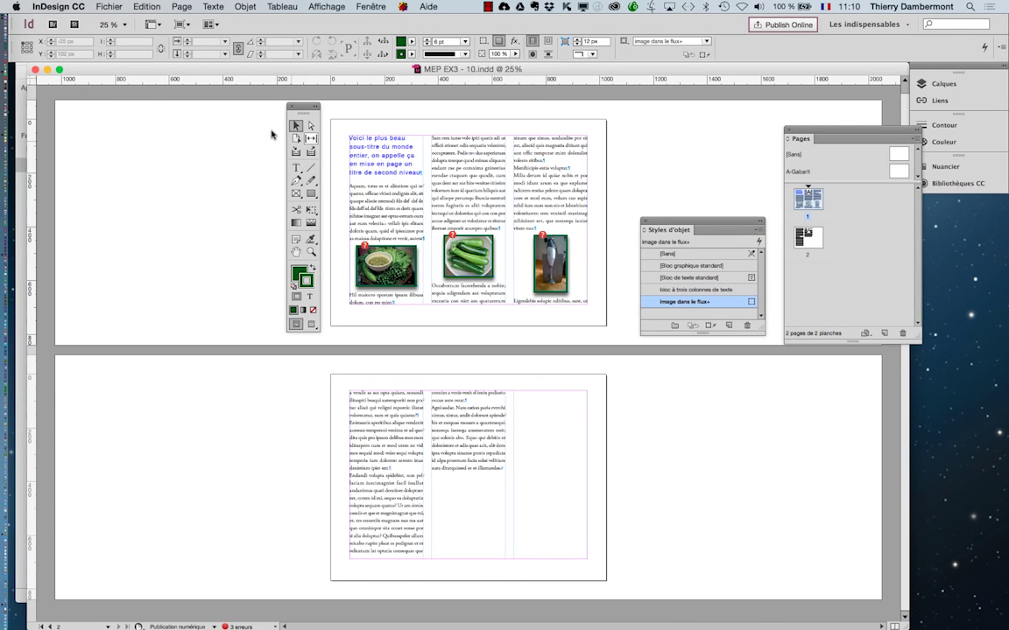
left_click(454, 165)
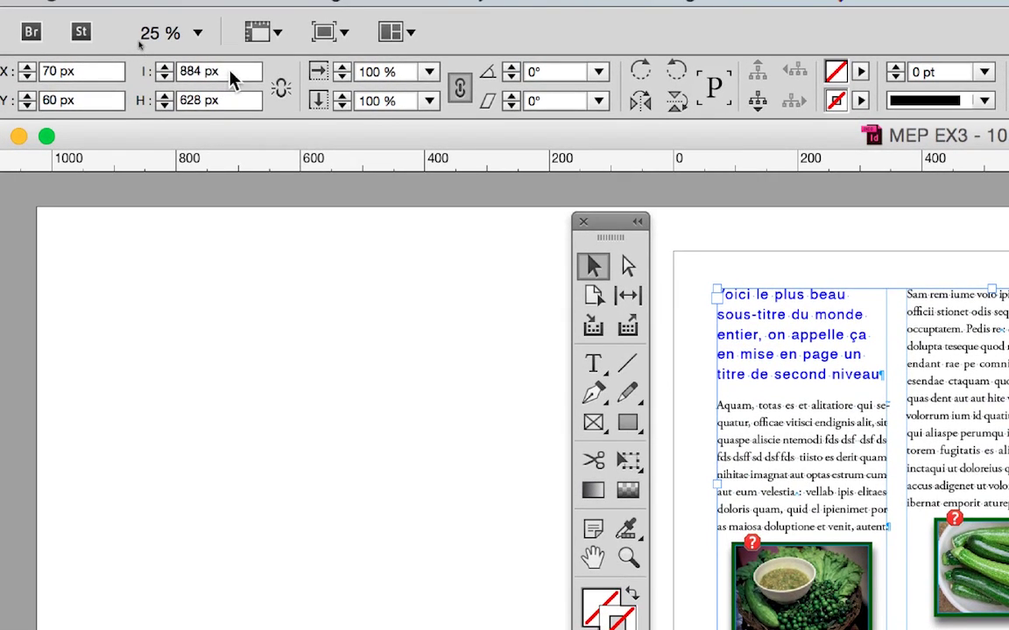
left_click(232, 77)
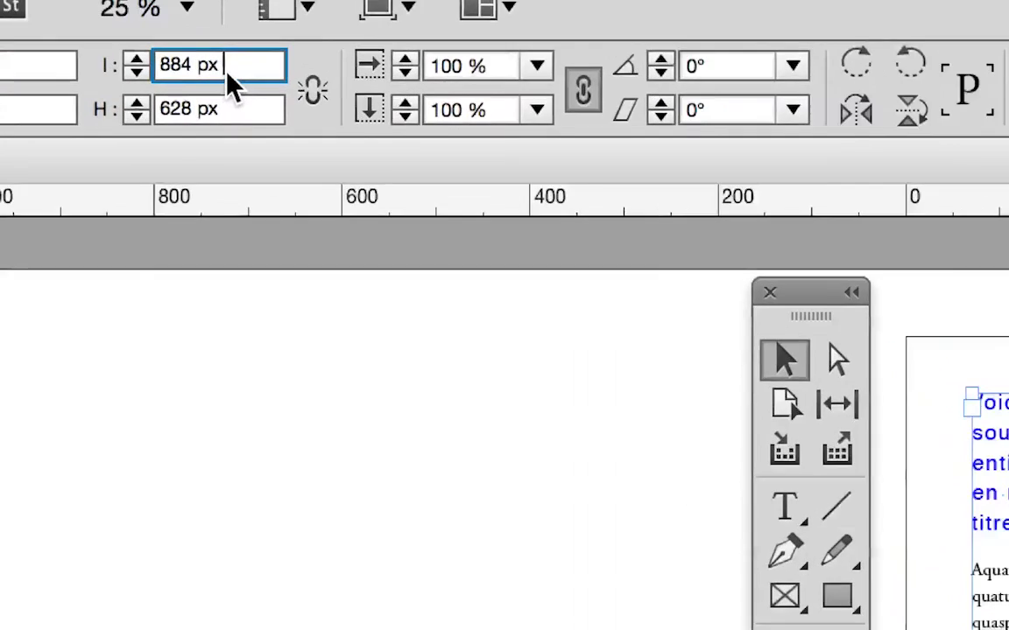
type("/")
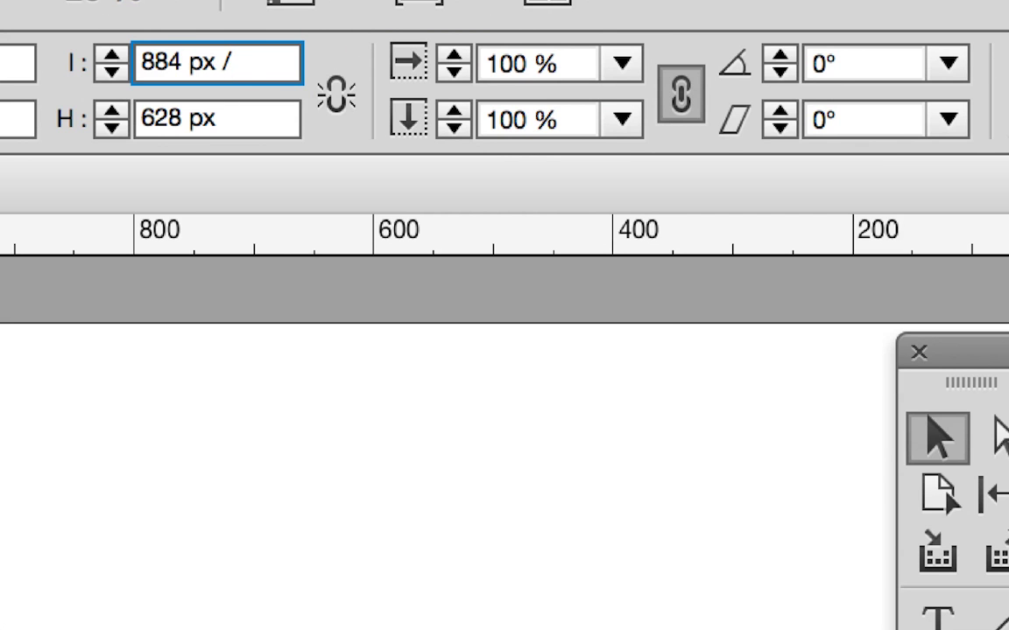
type("3")
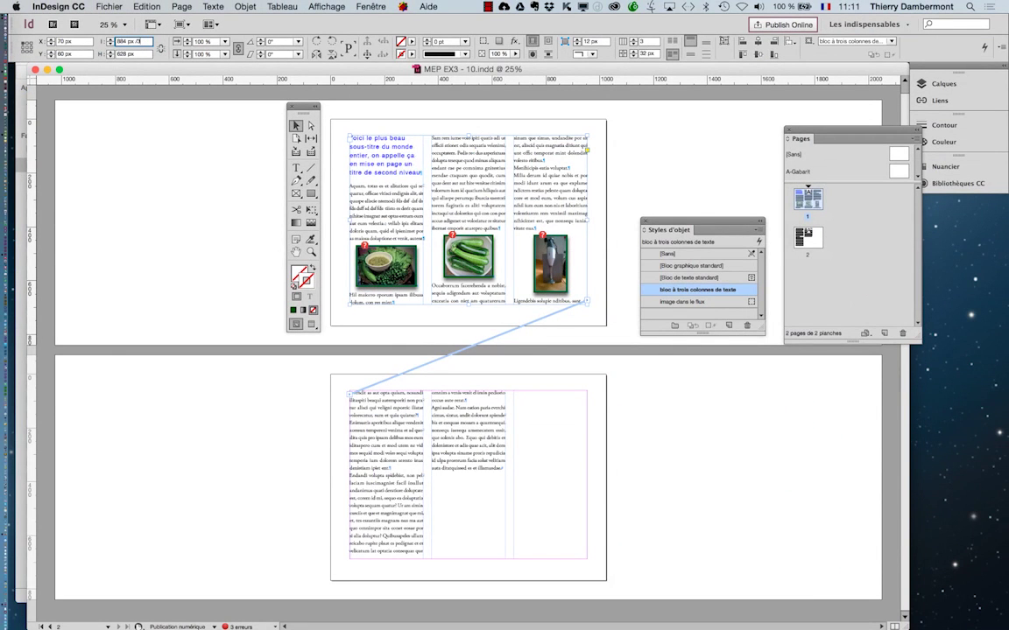
key("Tab")
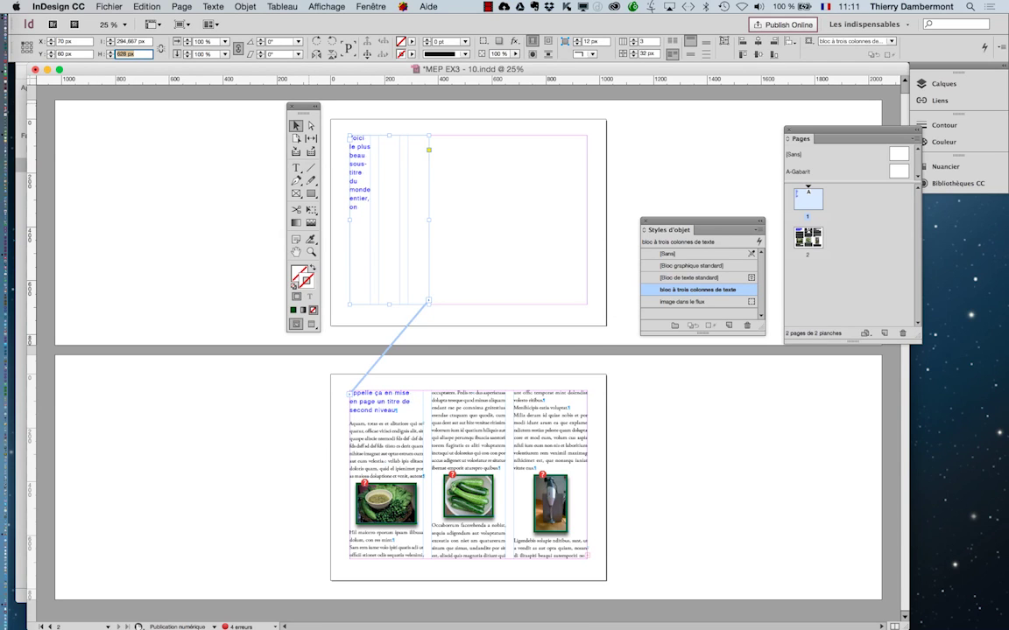
Step: Move the Tools panel well away from the page 1 text frame
left_click_drag(303, 107, 273, 111)
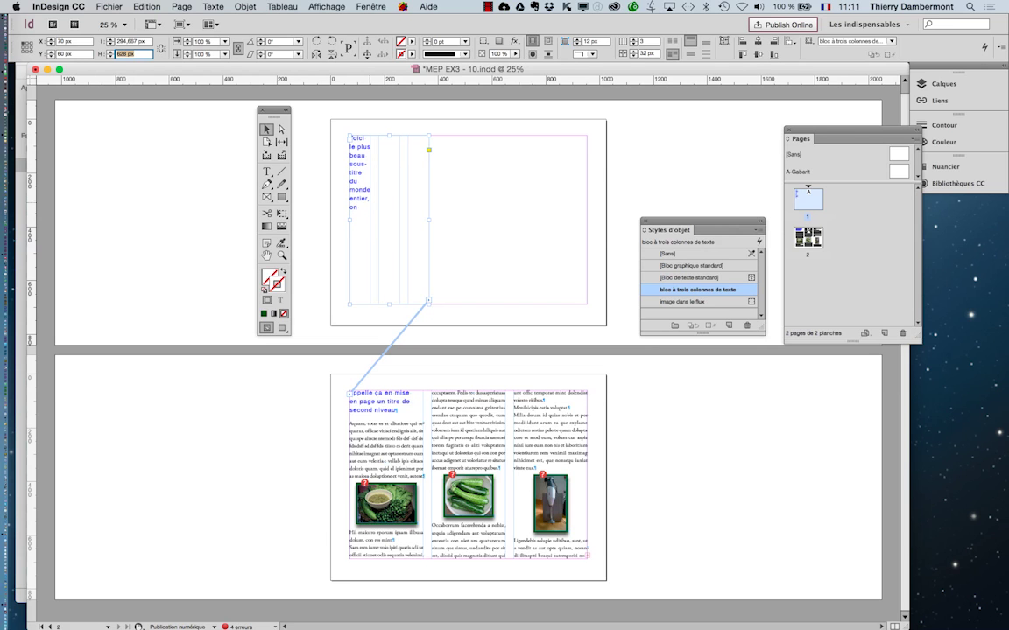
key("super+equal")
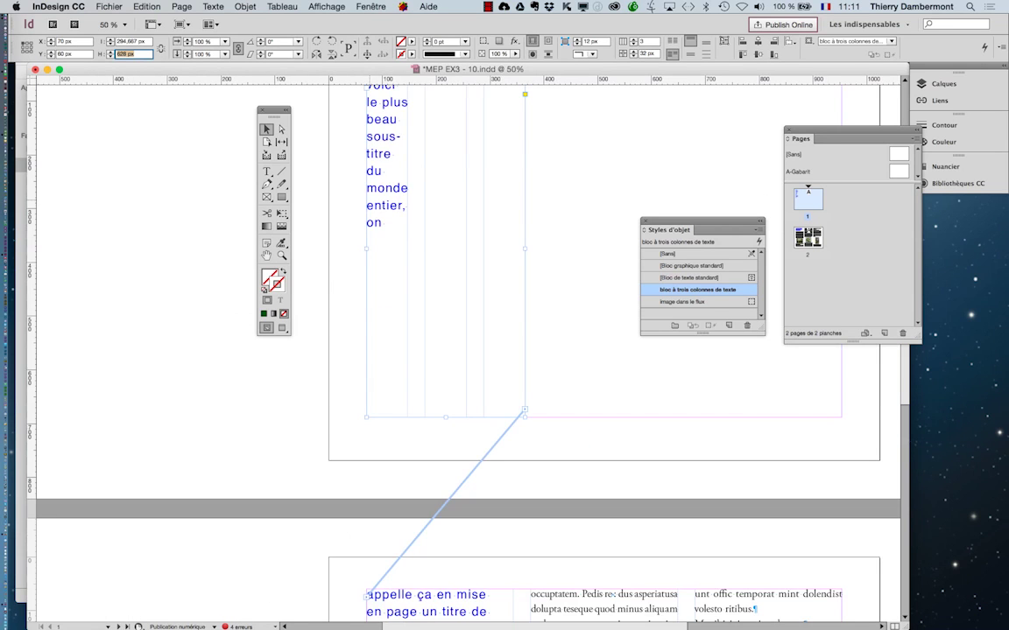
scroll(468, 350, "up", 3)
key("super+equal")
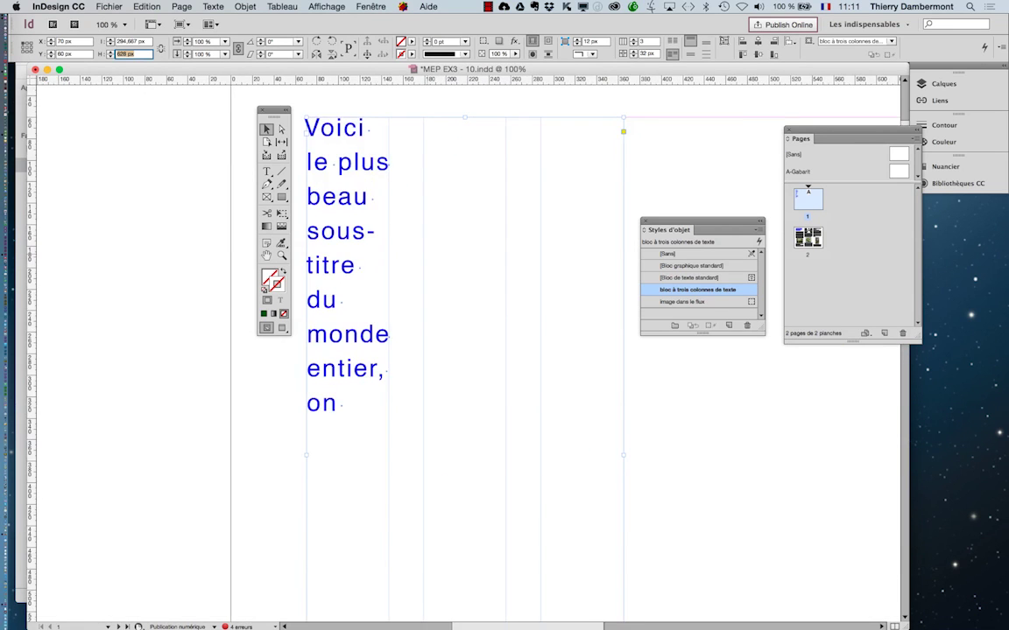
left_click_drag(273, 112, 167, 120)
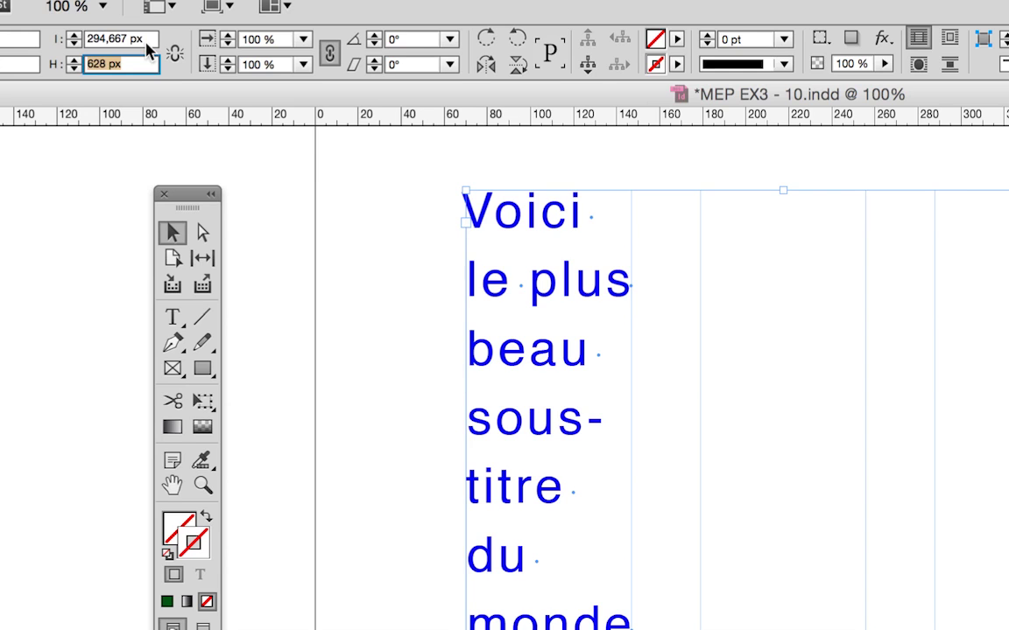
Step: Try multiplying the page 1 text frame's width by 3, and undo that change
left_click(147, 40)
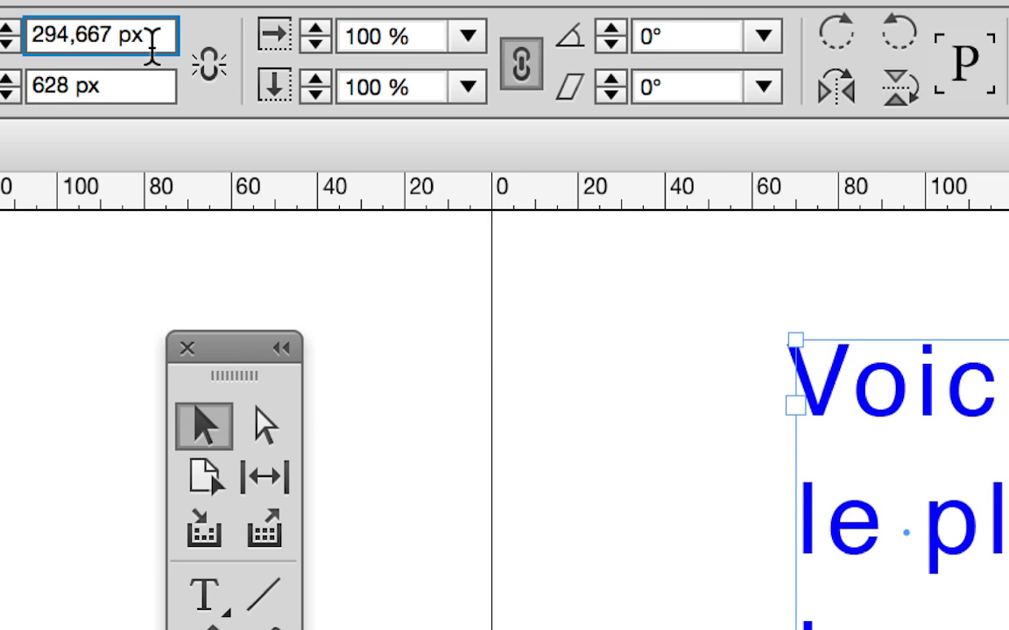
type("*3")
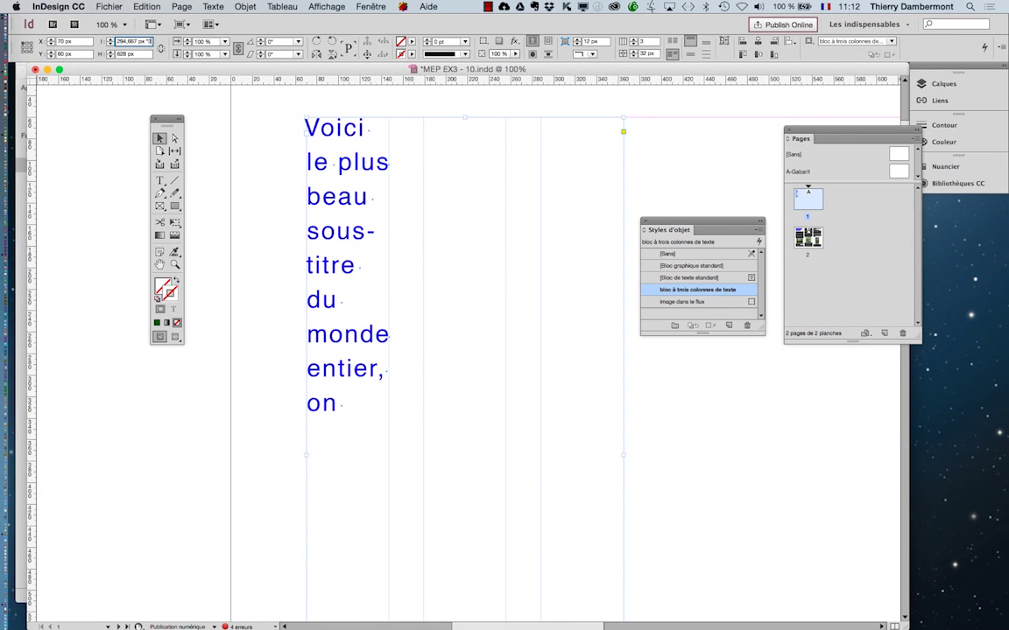
key("super+minus")
key("super+minus")
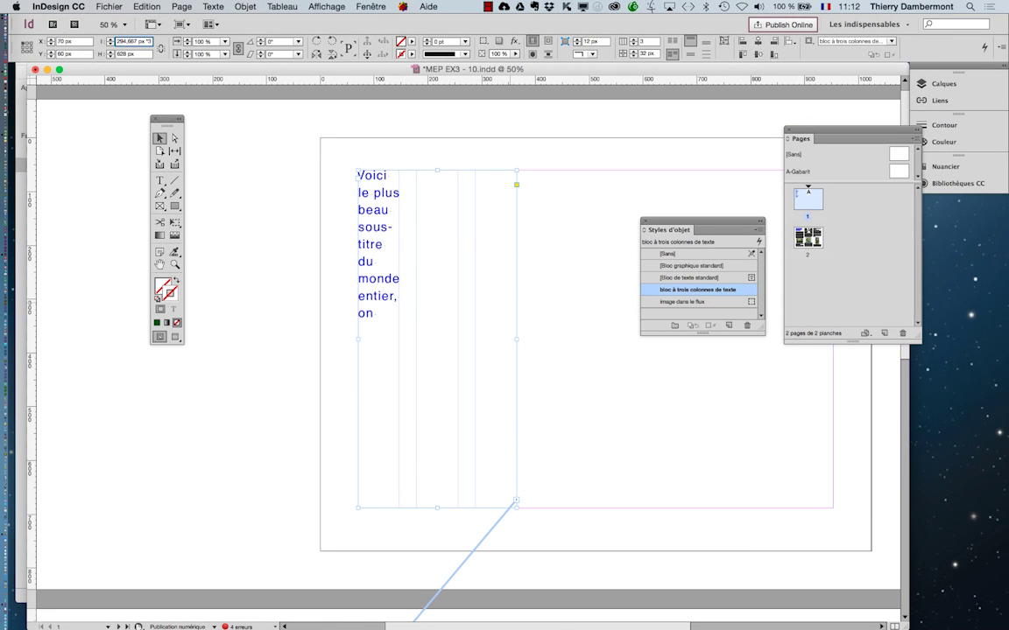
key("Tab")
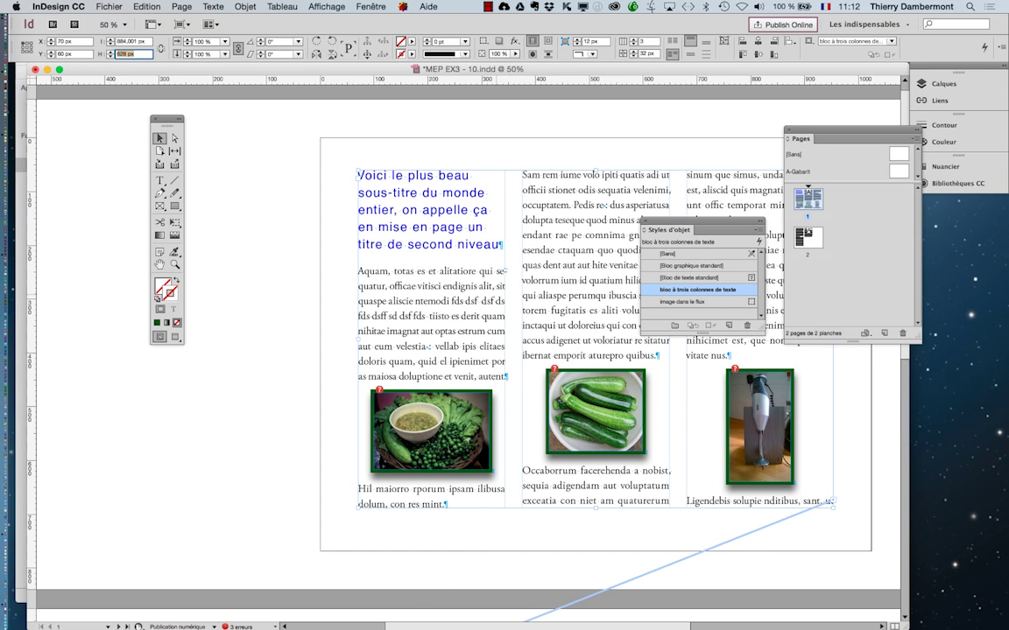
key("super+z")
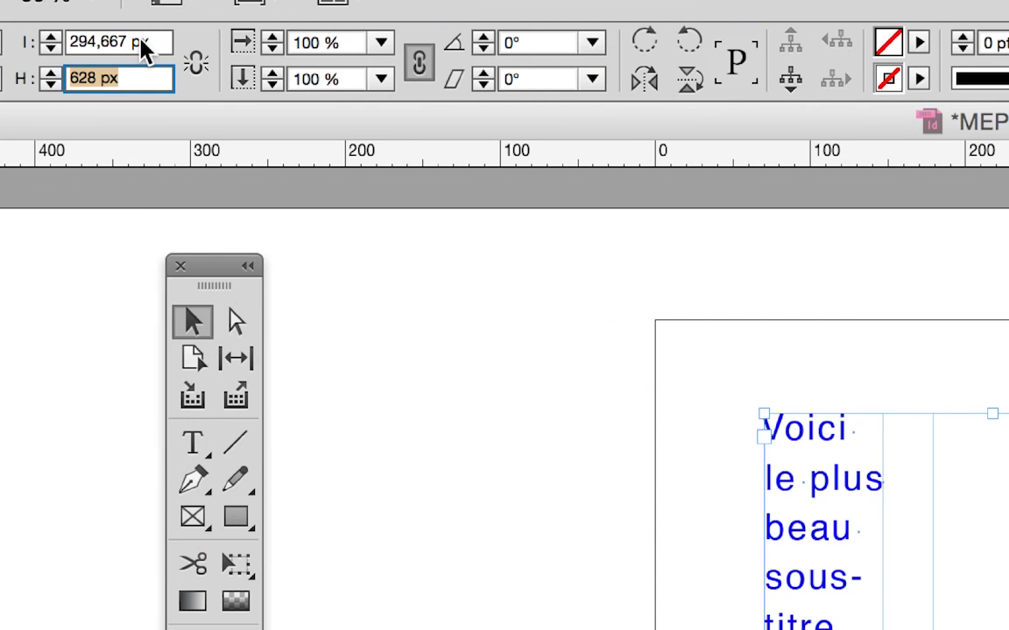
Step: Multiply the narrowed page 1 text frame's width by 2
left_click(140, 42)
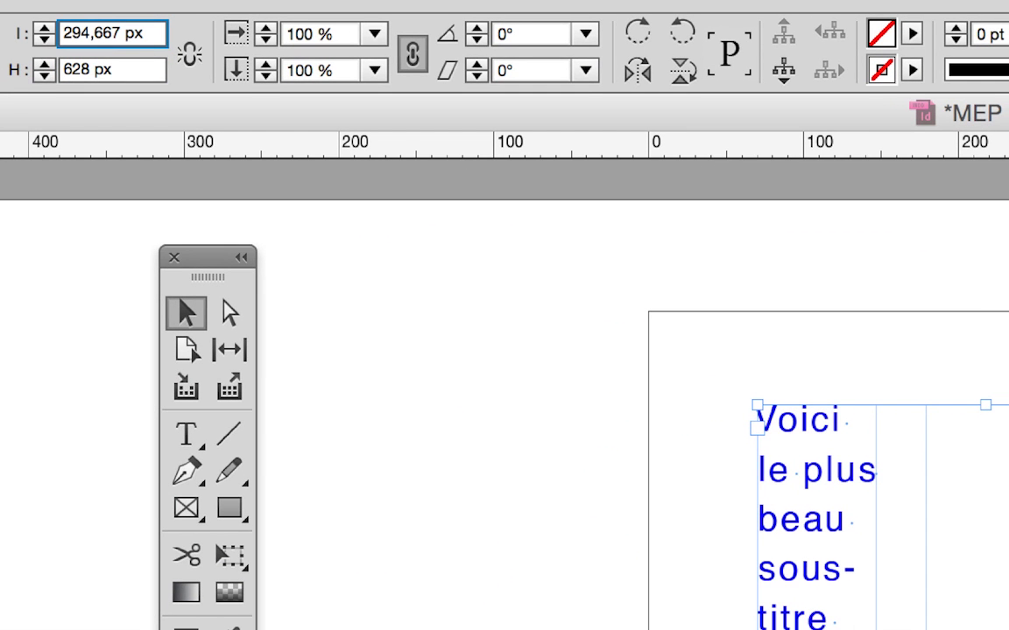
type("*2")
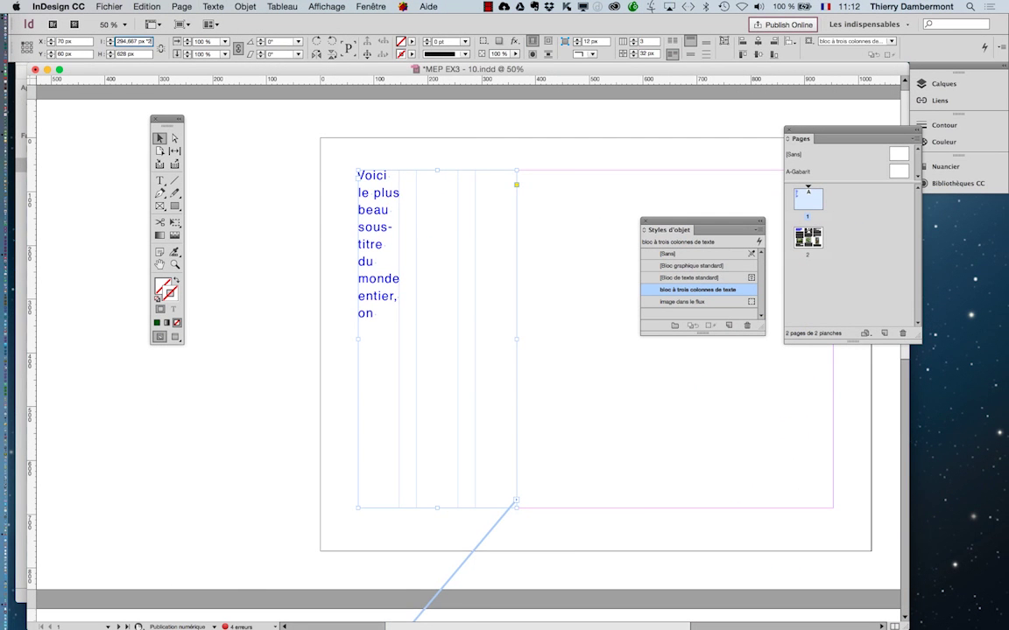
key("Tab")
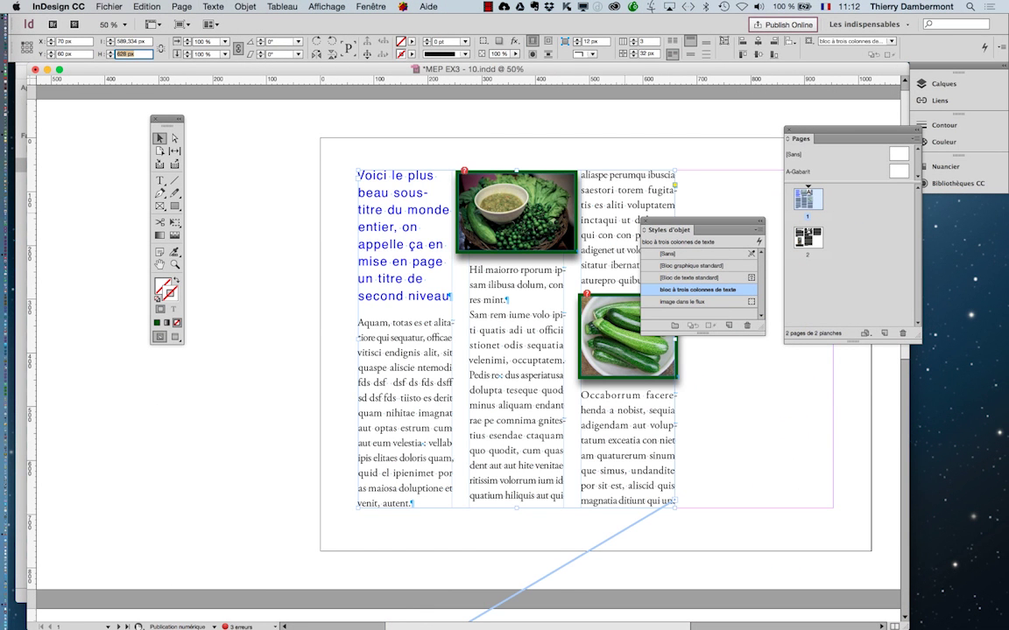
Step: Move the Styles d'objet and Pages panels off the page 1 layout
left_click_drag(691, 229, 172, 440)
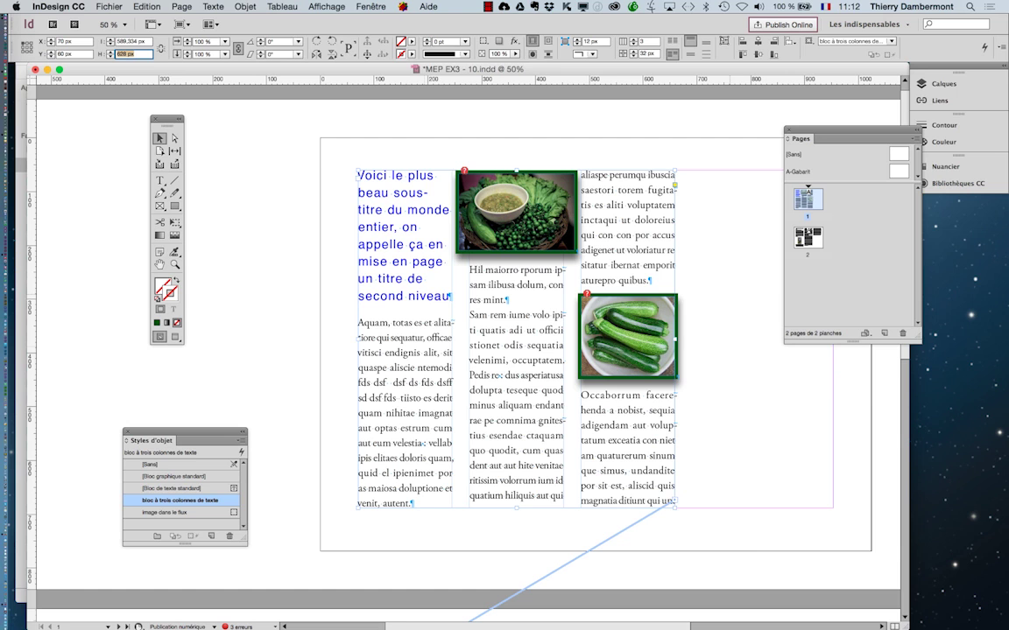
left_click_drag(840, 139, 934, 259)
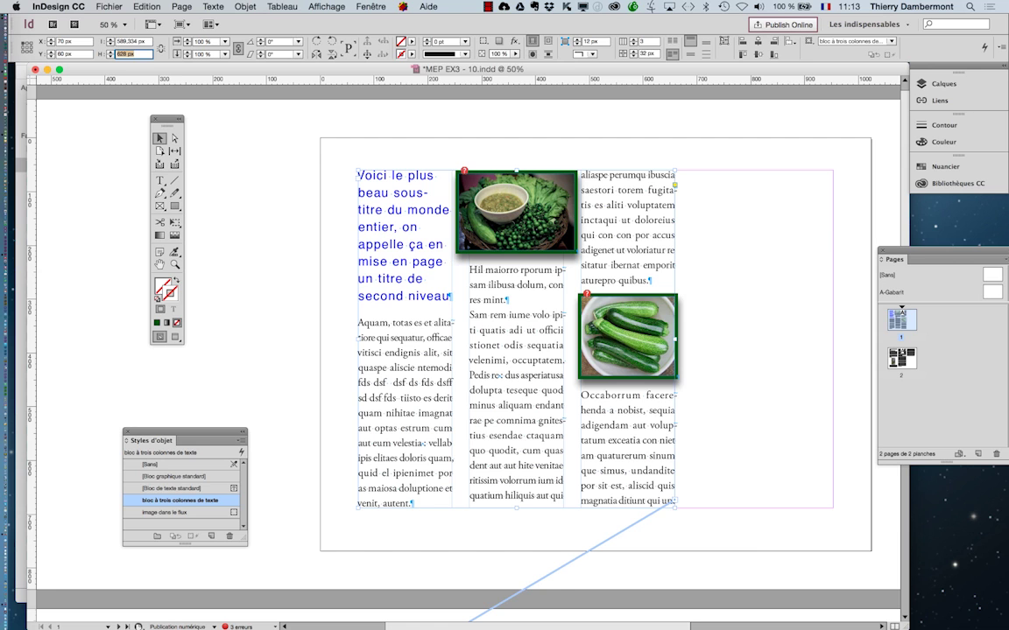
key("Return")
Step: Set the number of columns of the page 1 text frame to 2 in its text frame options
left_click(245, 6)
left_click(317, 187)
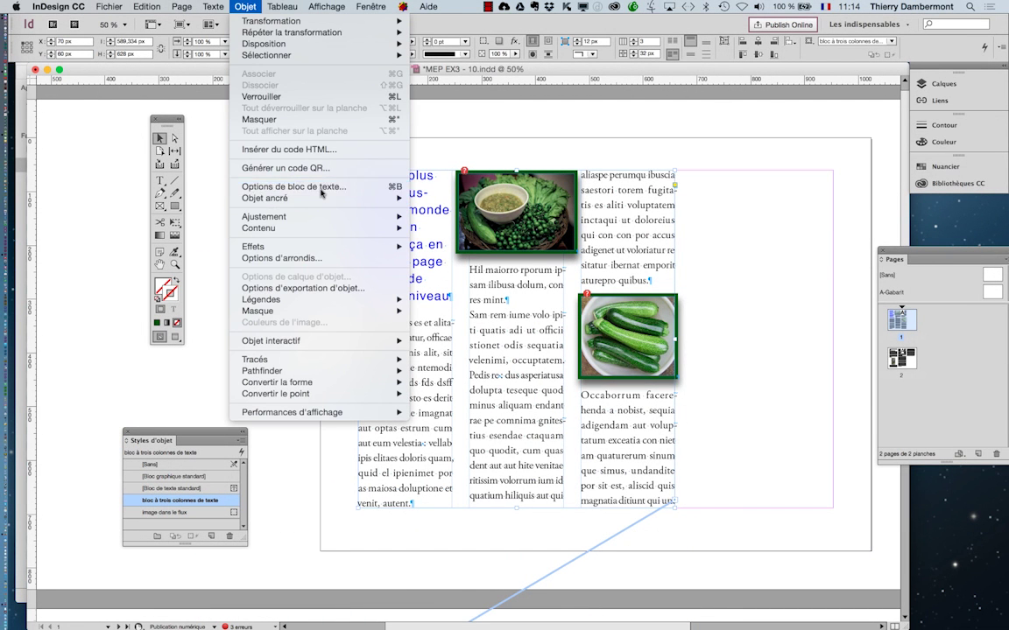
left_click_drag(370, 184, 704, 138)
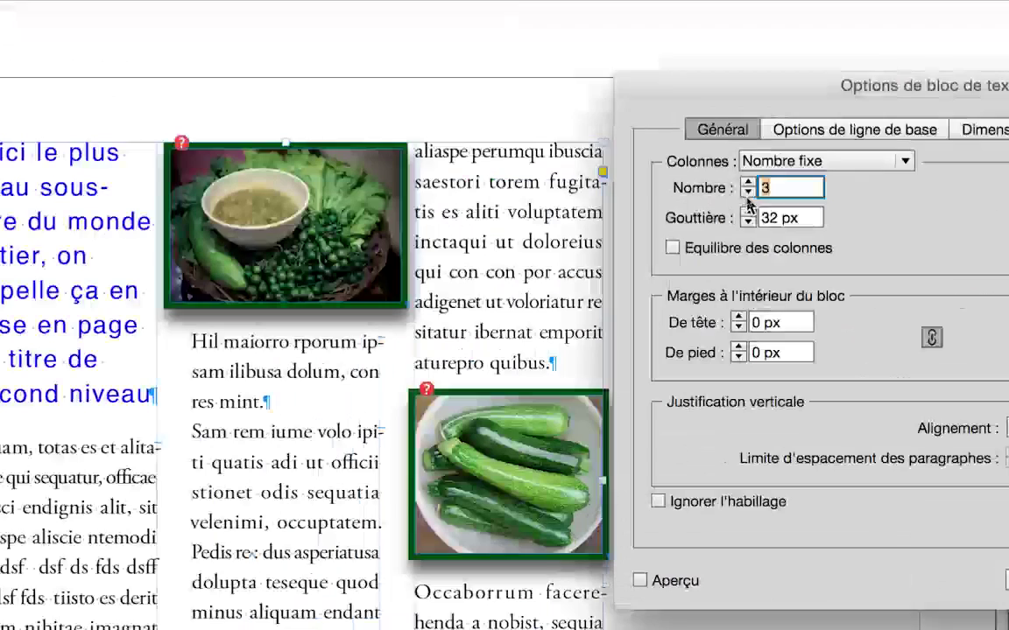
left_click(746, 195)
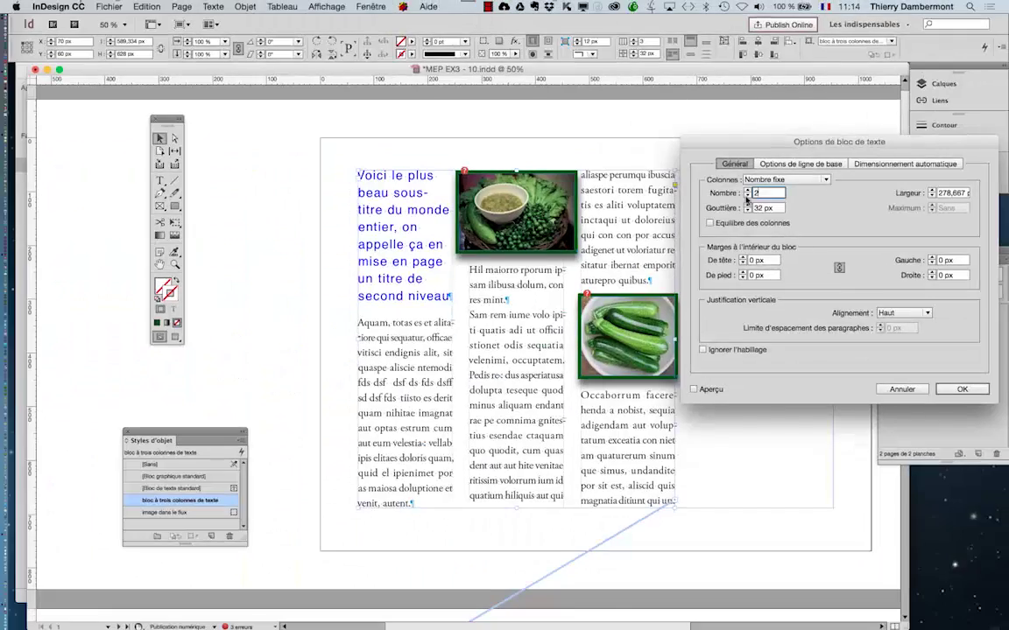
left_click(982, 389)
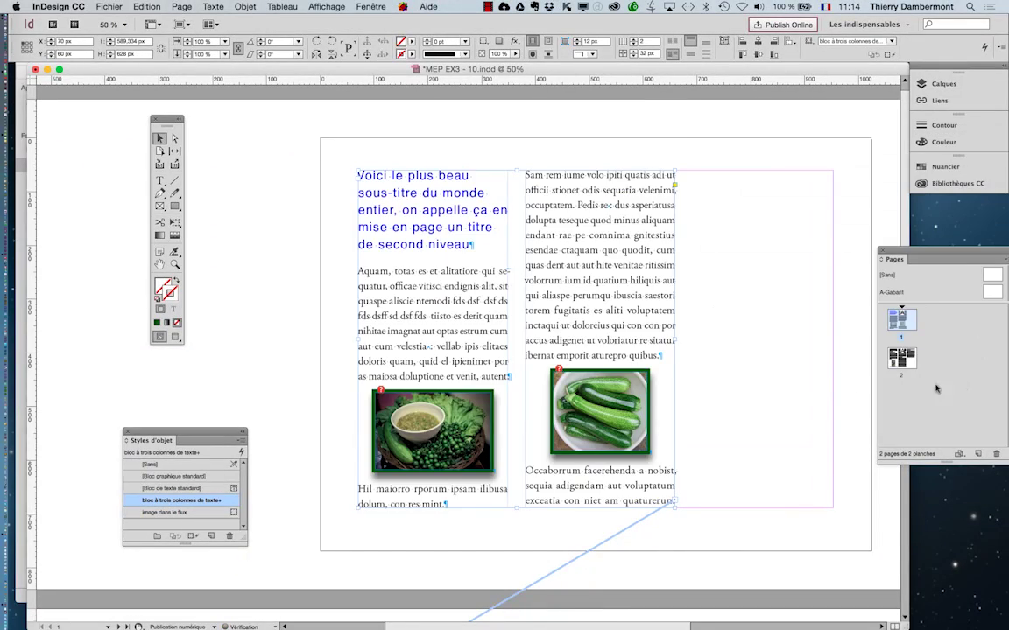
key("super+minus")
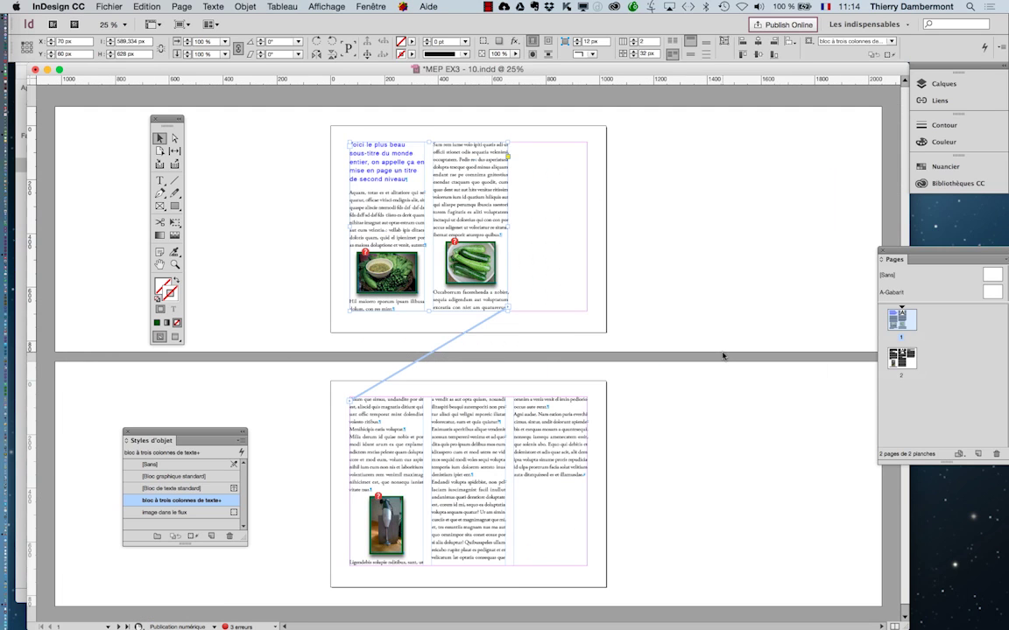